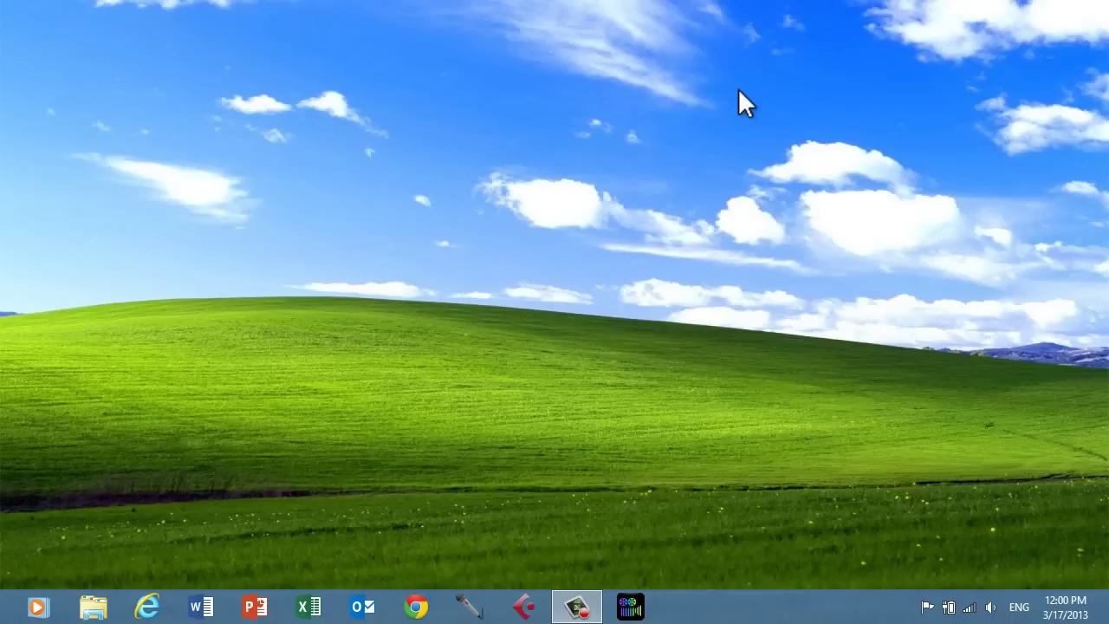
Launch PowerDirector, accept the RichVideo prompt, and enter the Full Feature Editor on a new 16:9 project.
click(645, 612)
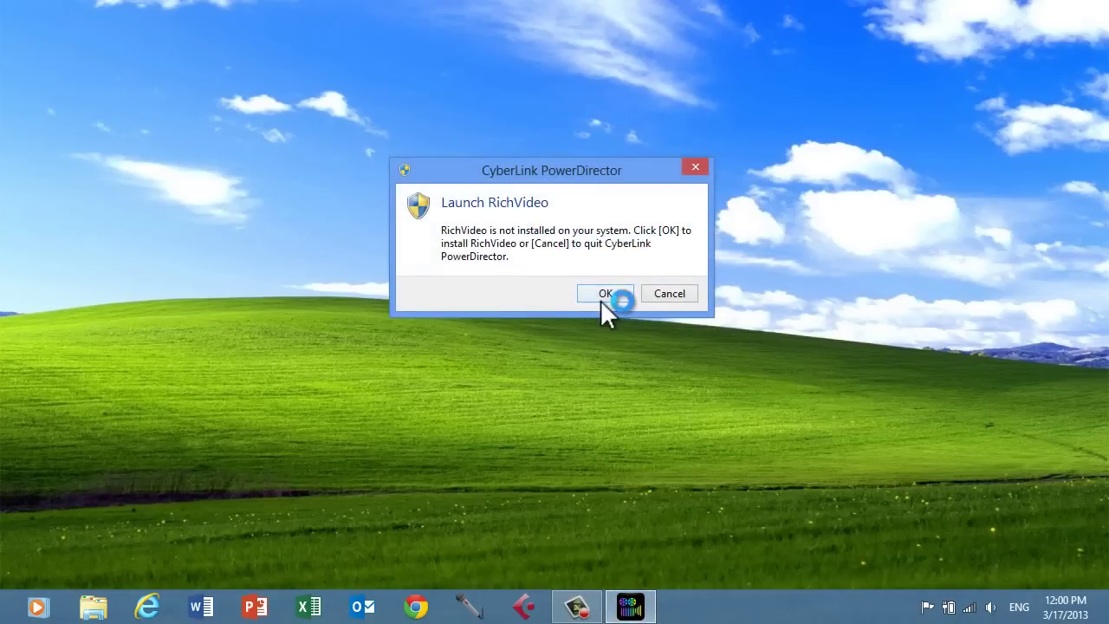
click(604, 294)
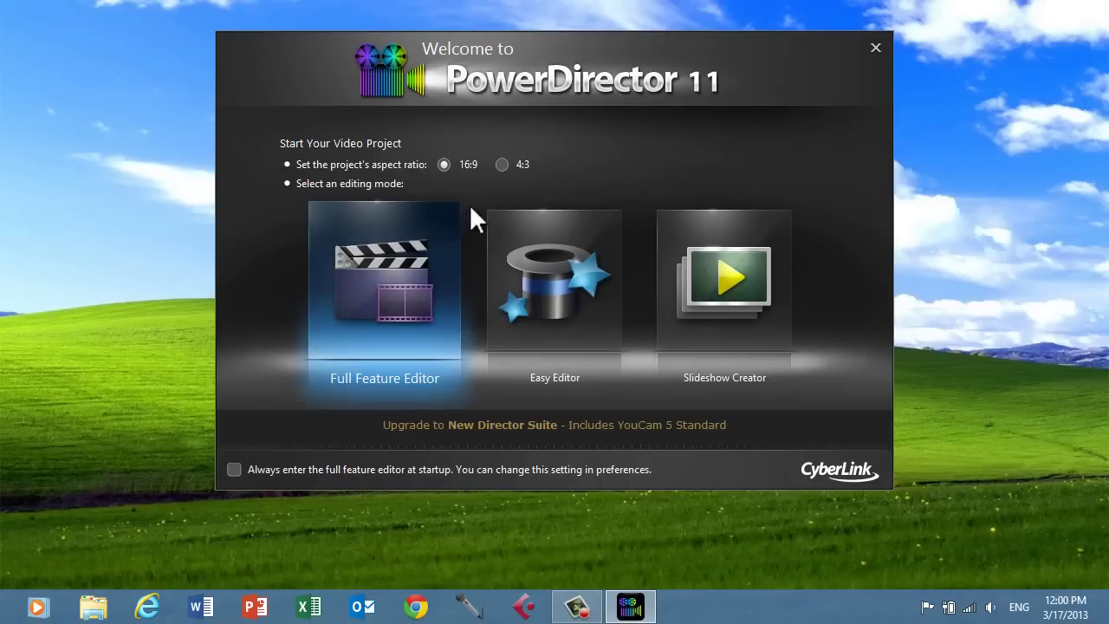
click(404, 258)
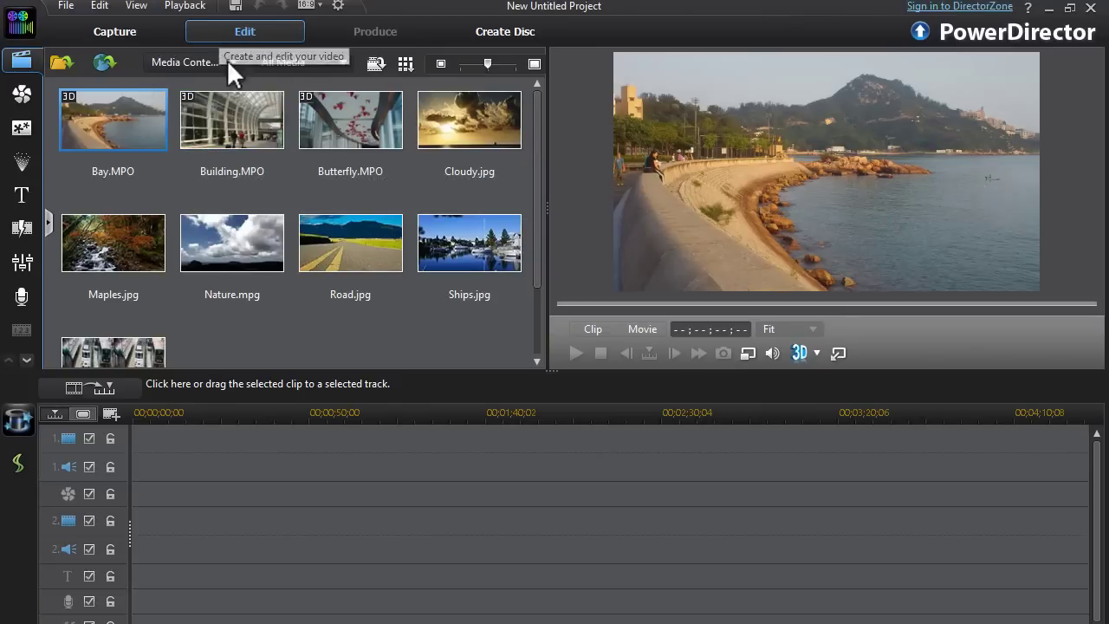
Import the AKG&JBL Sounds better 004 clip from Libraries > Videos into the media library.
click(74, 61)
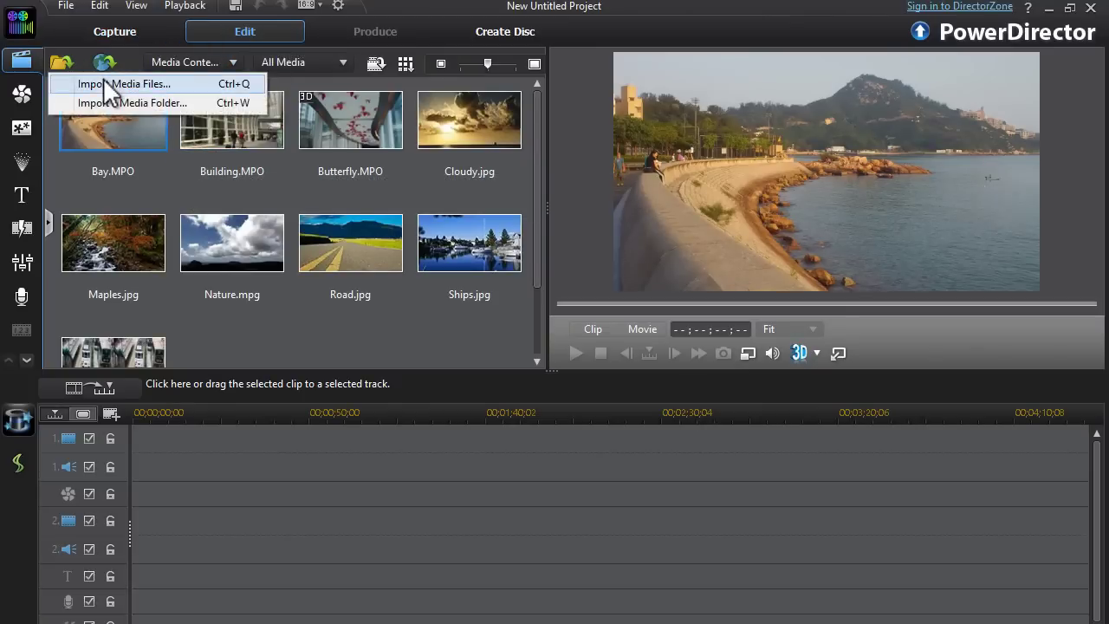
click(103, 81)
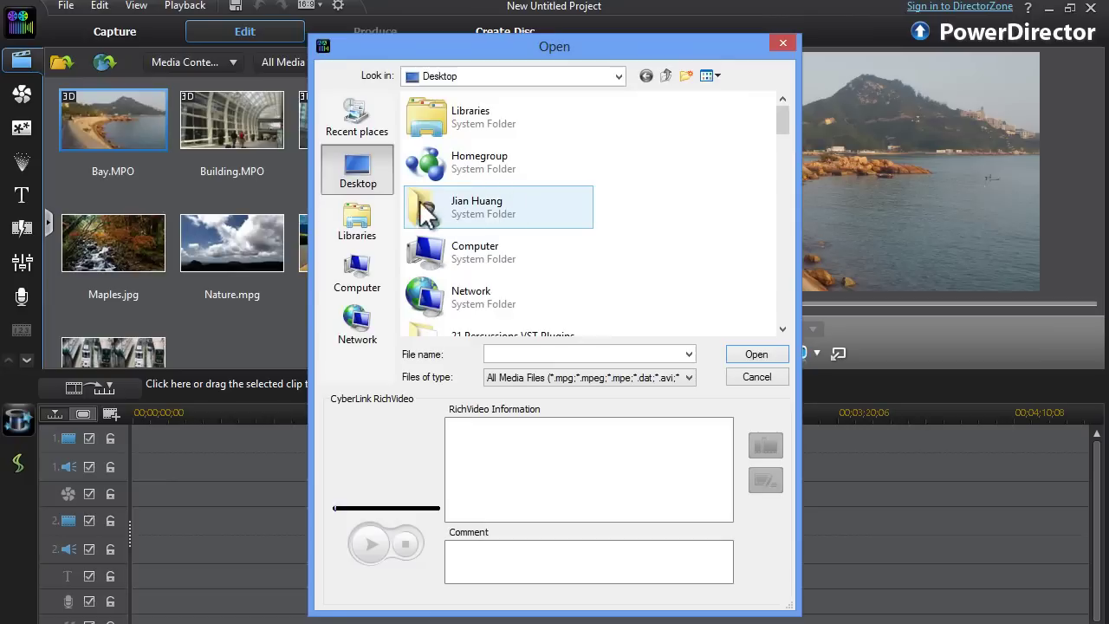
click(357, 271)
click(362, 221)
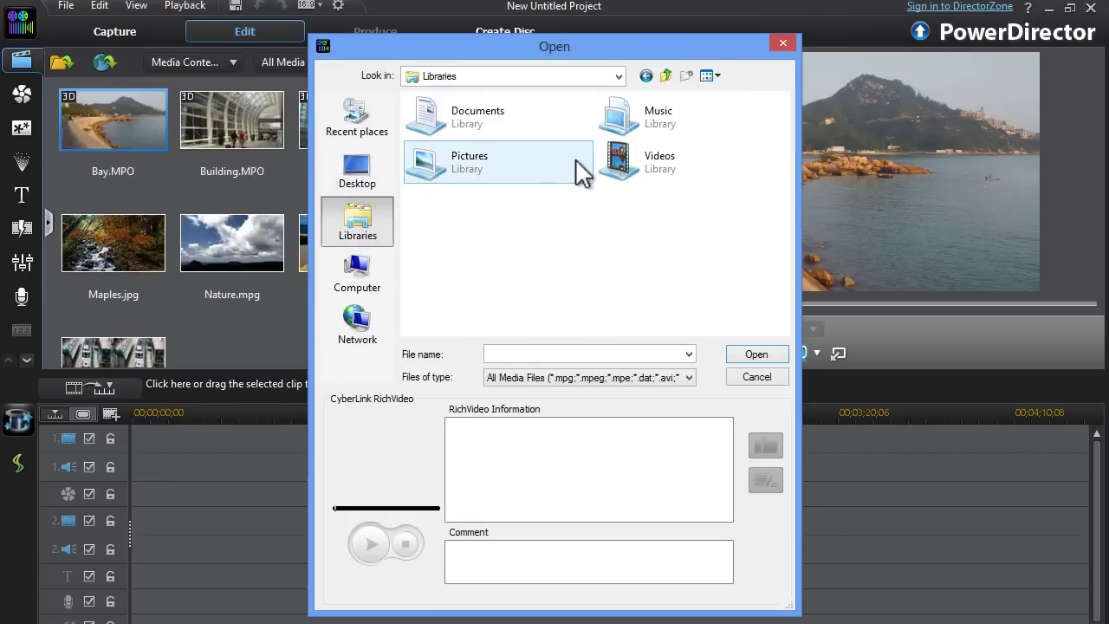
double_click(644, 173)
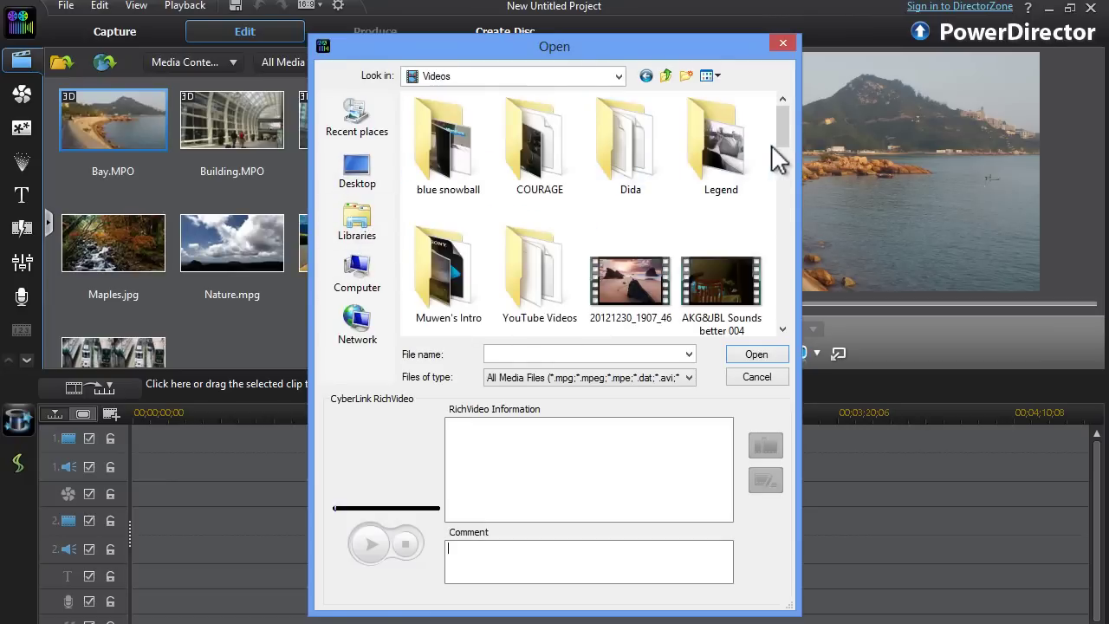
scroll(780, 120, down, 5)
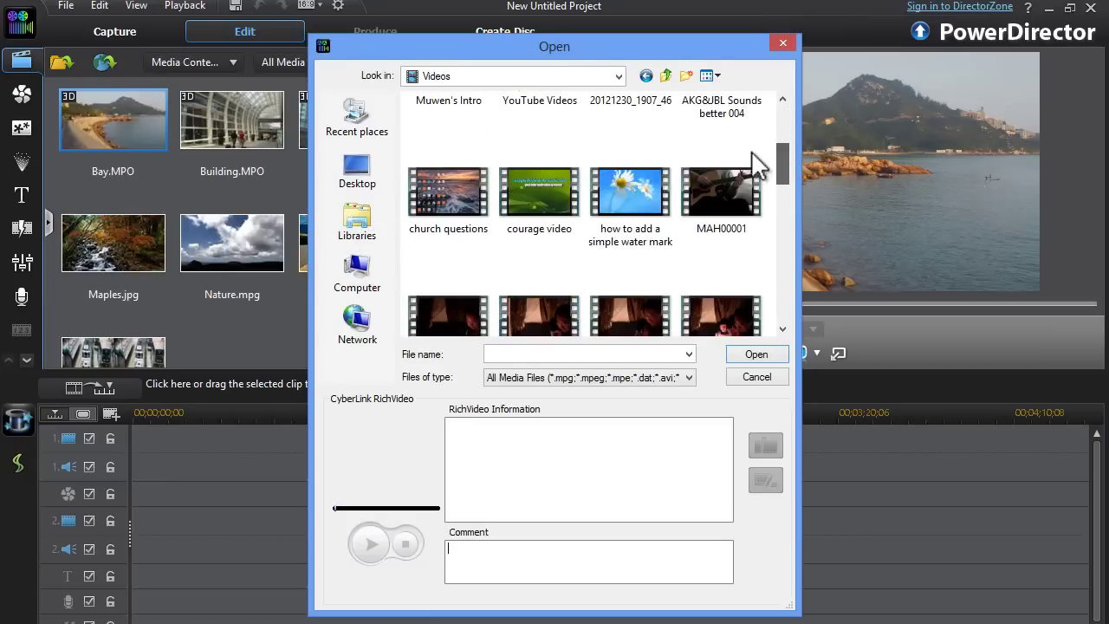
scroll(789, 148, up, 4)
scroll(789, 141, down, 1)
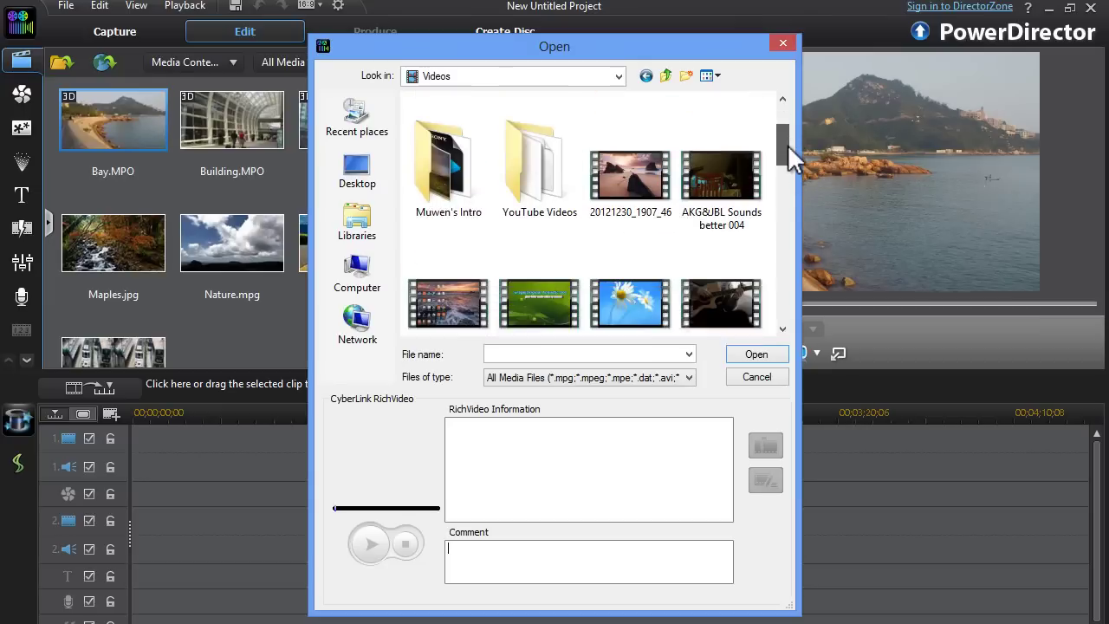
click(741, 175)
double_click(753, 176)
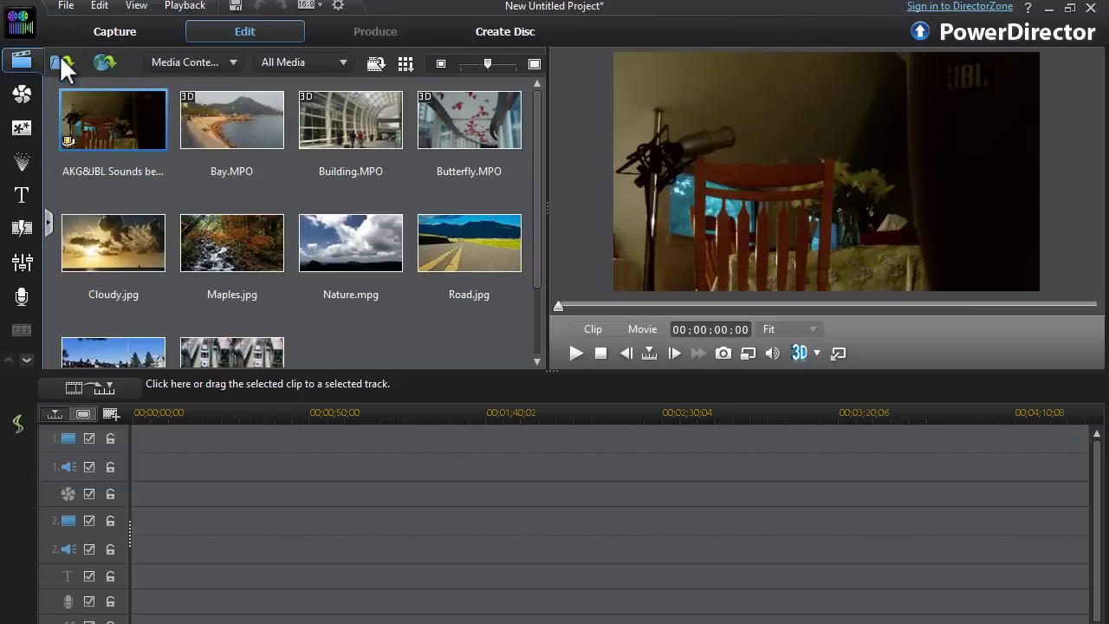
Import the BlueSnowballreview clip from the blue snowball folder into the media library.
click(61, 59)
click(200, 86)
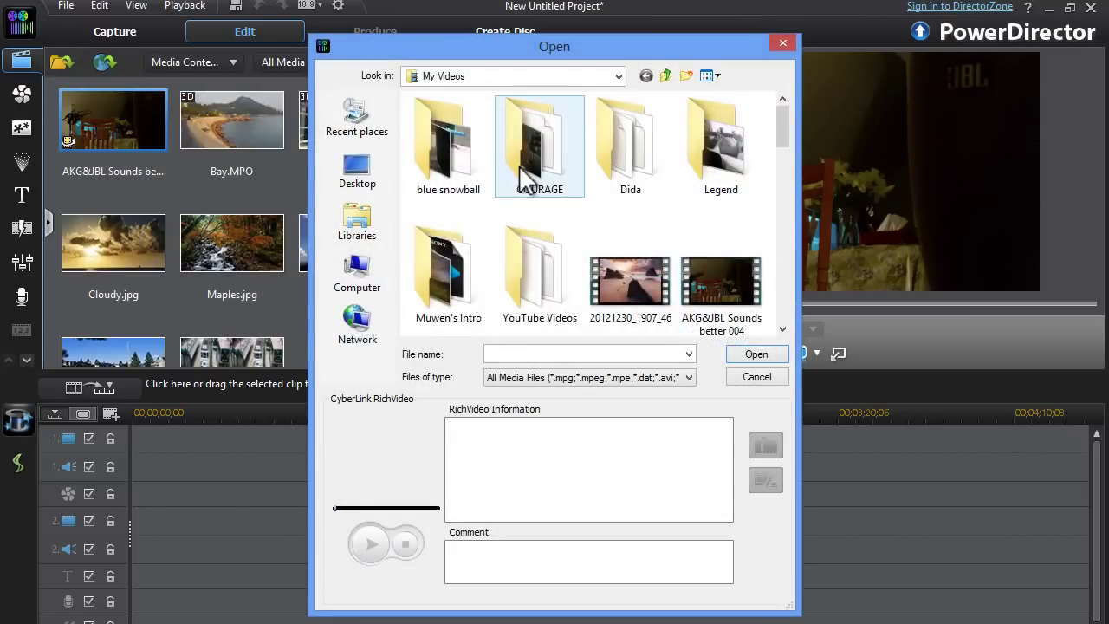
double_click(454, 191)
double_click(450, 163)
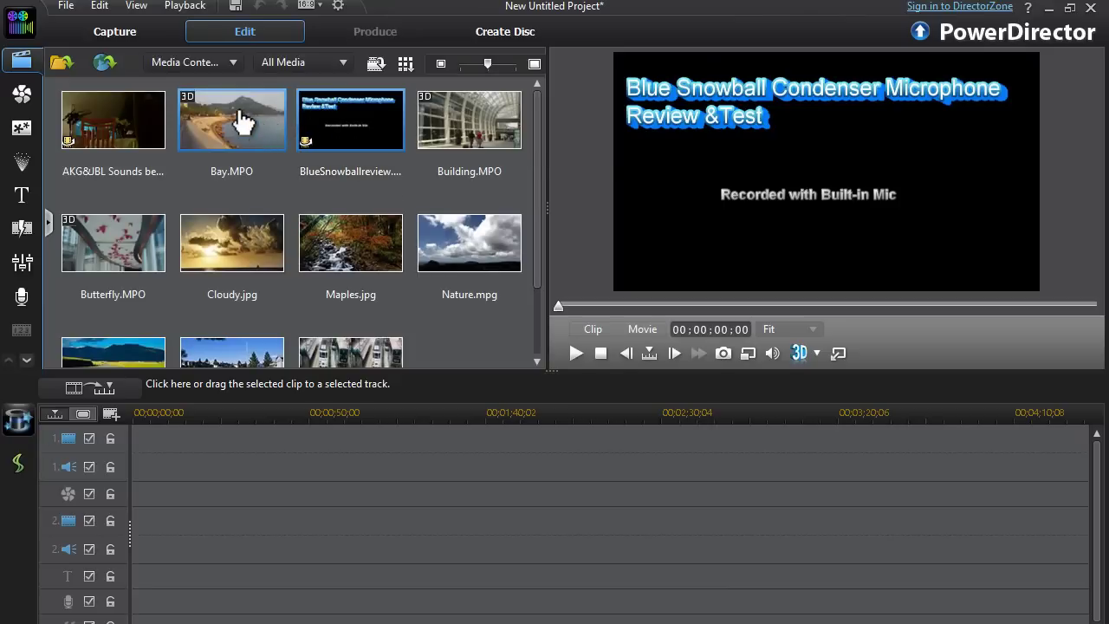
click(330, 142)
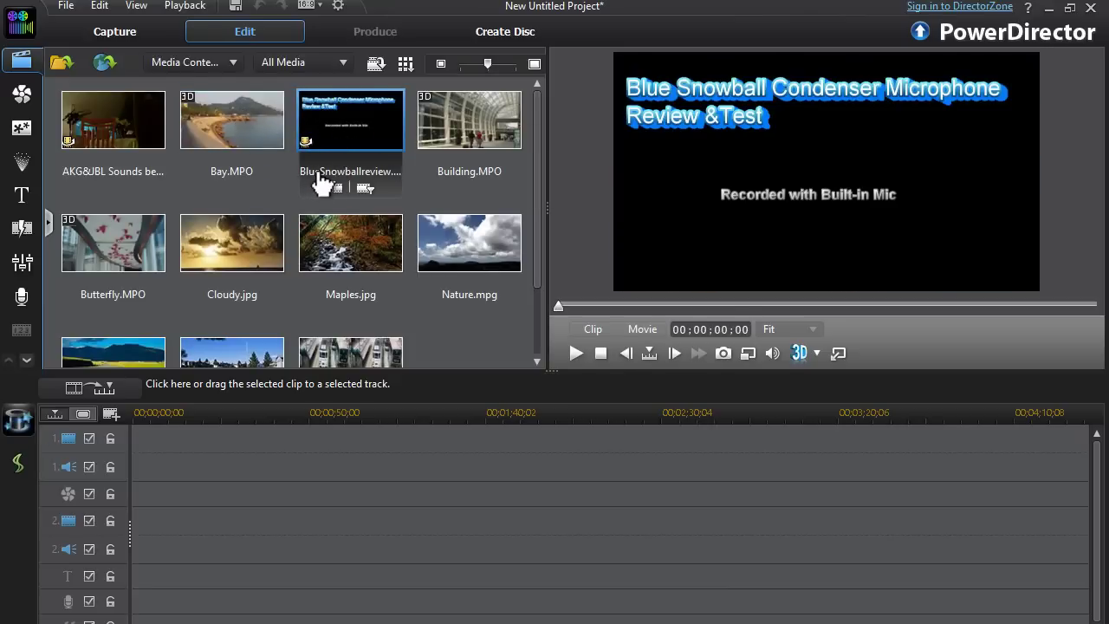
Place BlueSnowballreview on track 1 and AKG&JBL on track 2, both aligned to 00;00;00;00.
drag(337, 149, 131, 441)
click(129, 132)
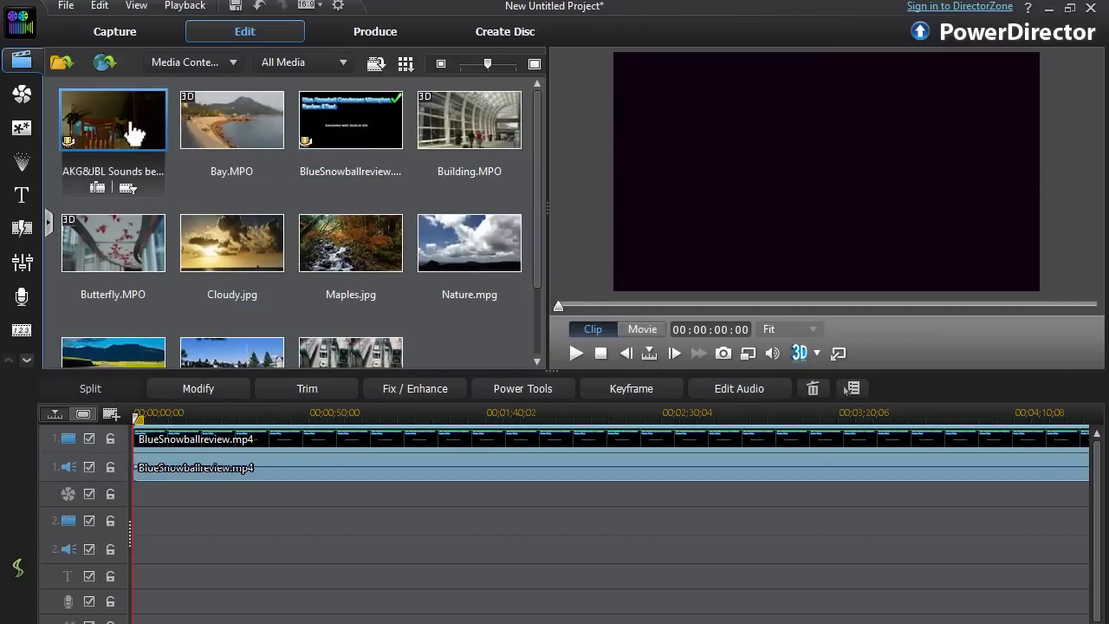
drag(135, 126, 139, 530)
drag(234, 525, 264, 520)
click(251, 459)
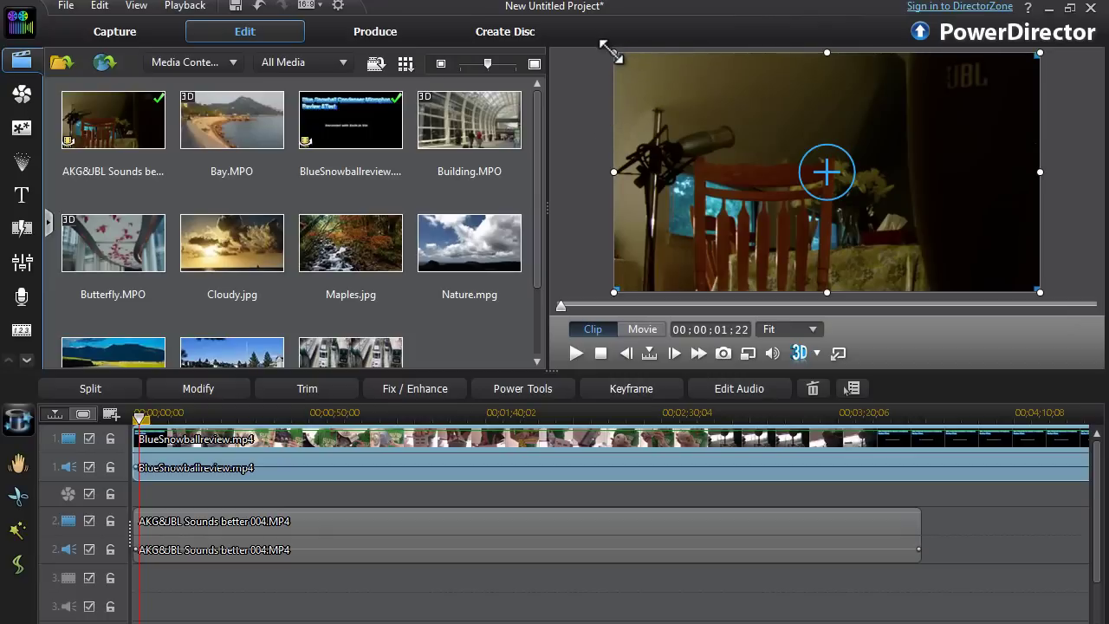
Shrink the BlueSnowball frame toward the lower right and the AKG&JBL video into the upper-right quarter.
drag(615, 52, 753, 132)
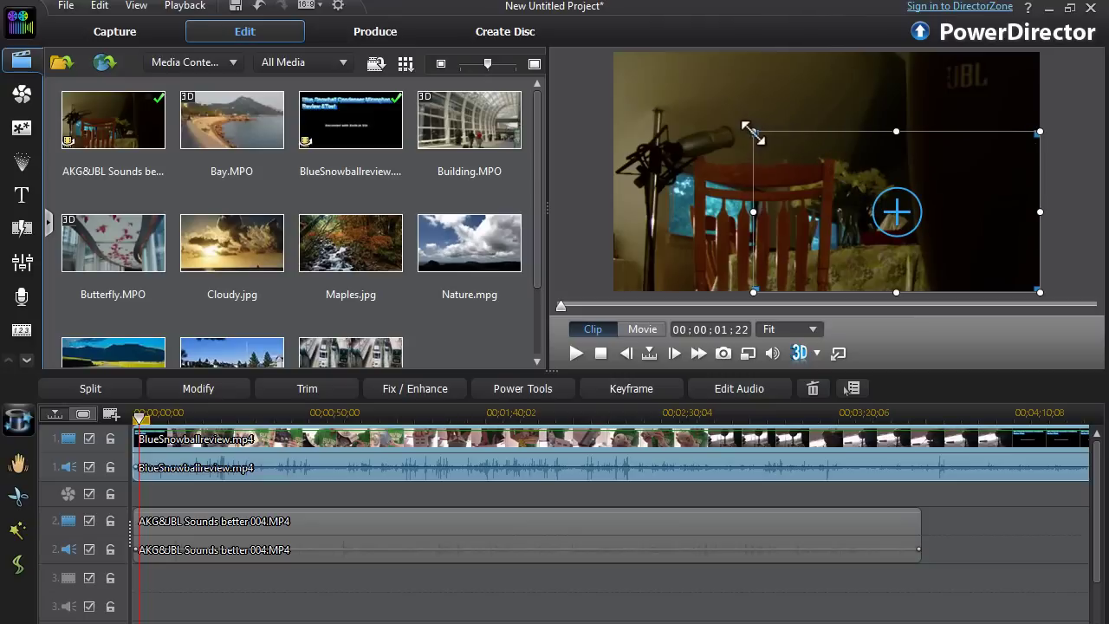
mouse_move(754, 132)
mouse_down()
mouse_move(806, 174)
mouse_move(753, 152)
mouse_up()
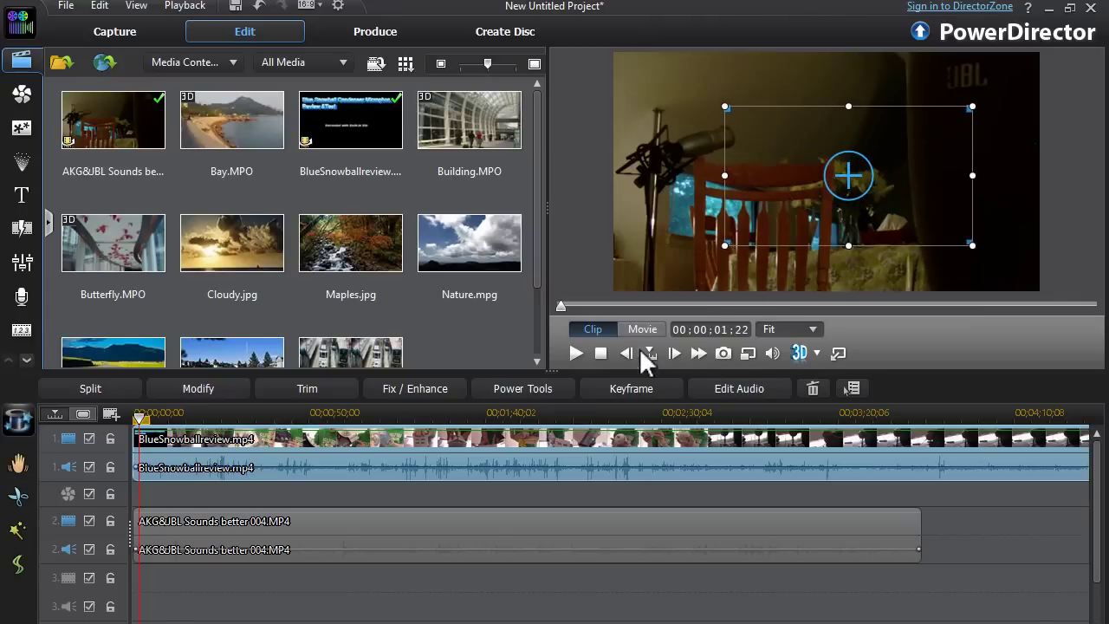
click(442, 524)
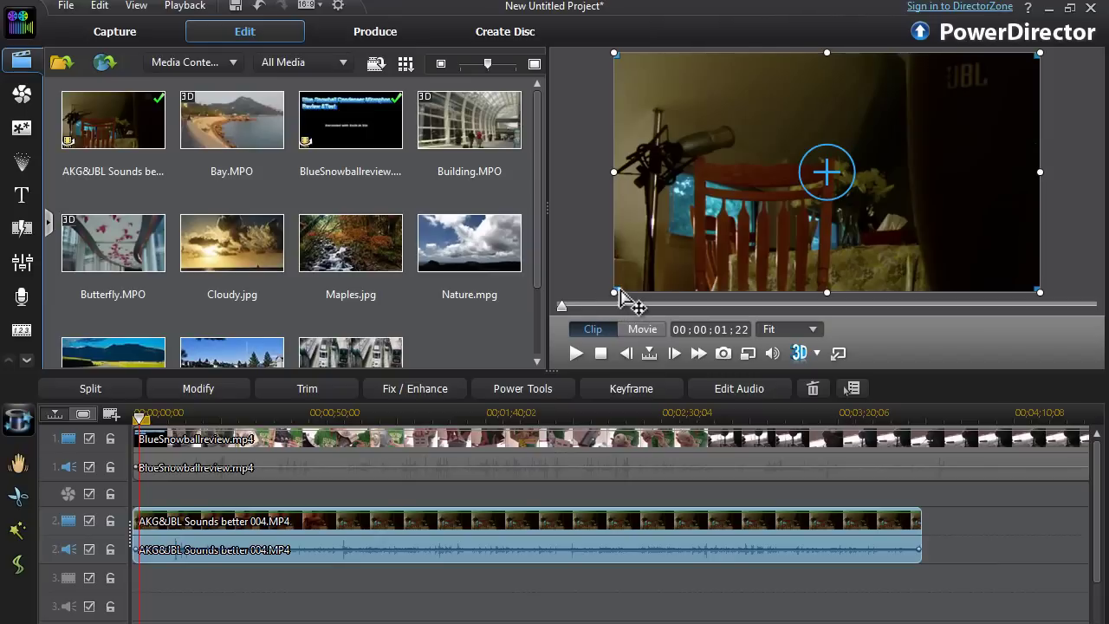
drag(617, 288, 788, 196)
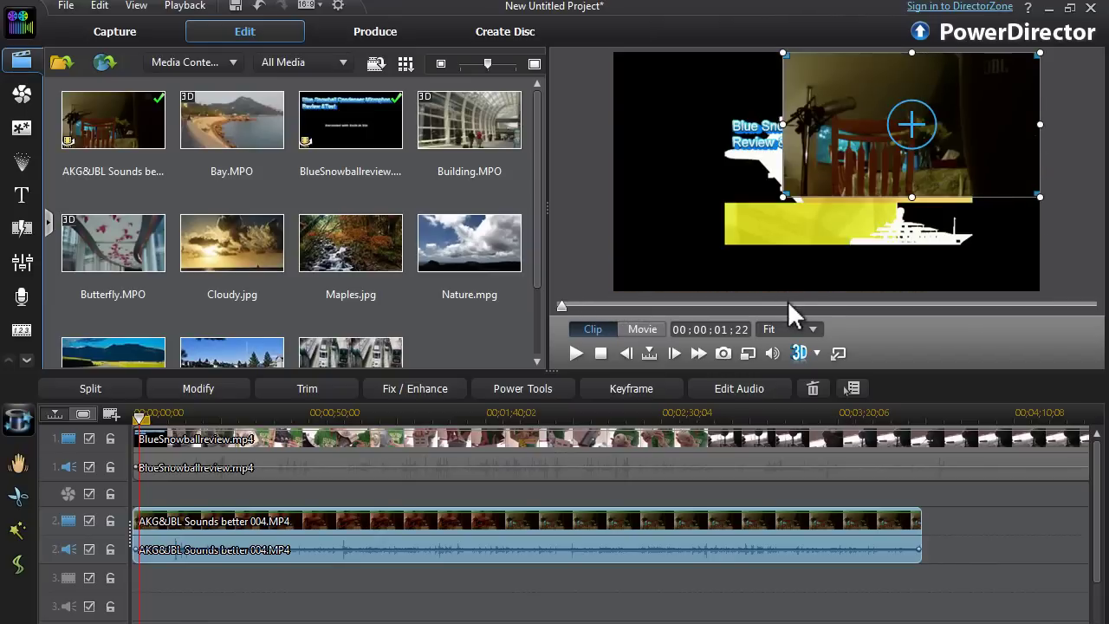
Slightly enlarge the AKG&JBL picture-in-picture inset and move it down a little.
click(789, 218)
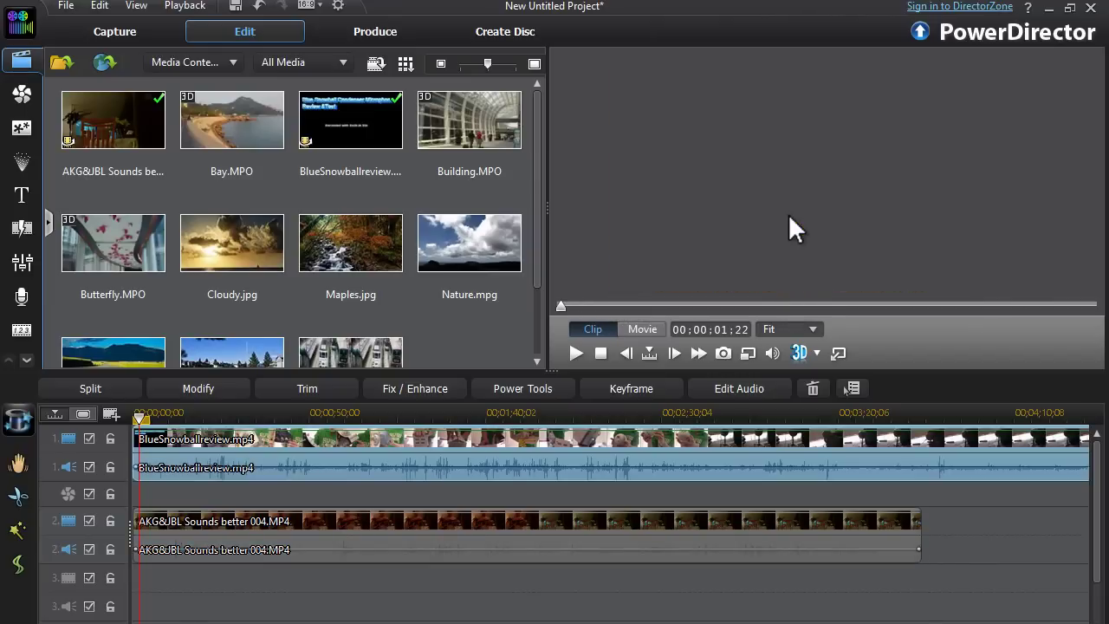
click(559, 444)
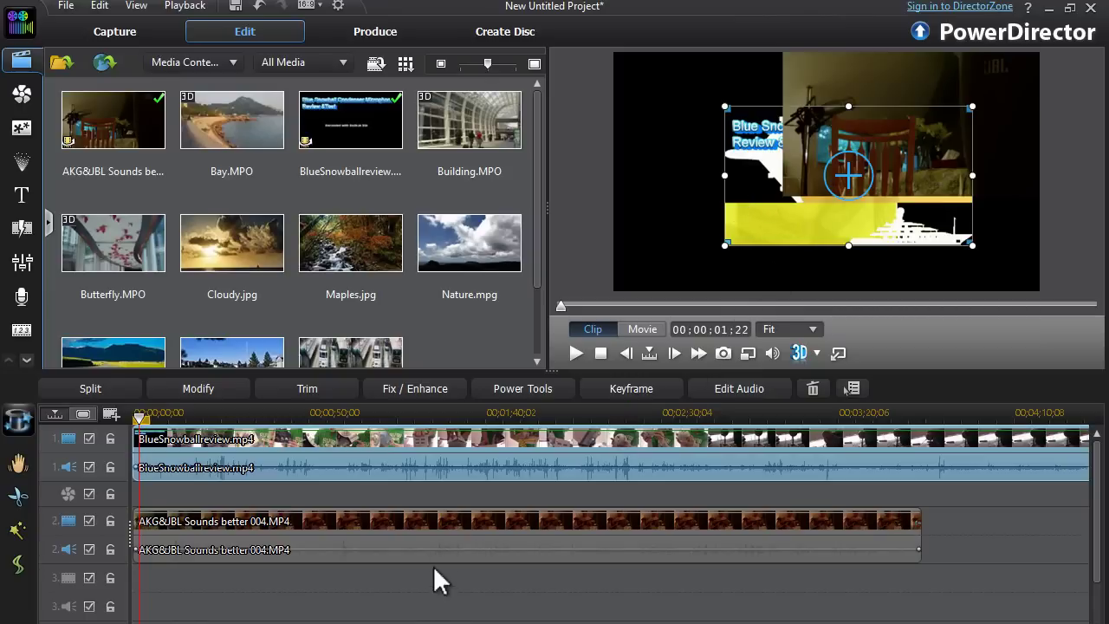
click(442, 536)
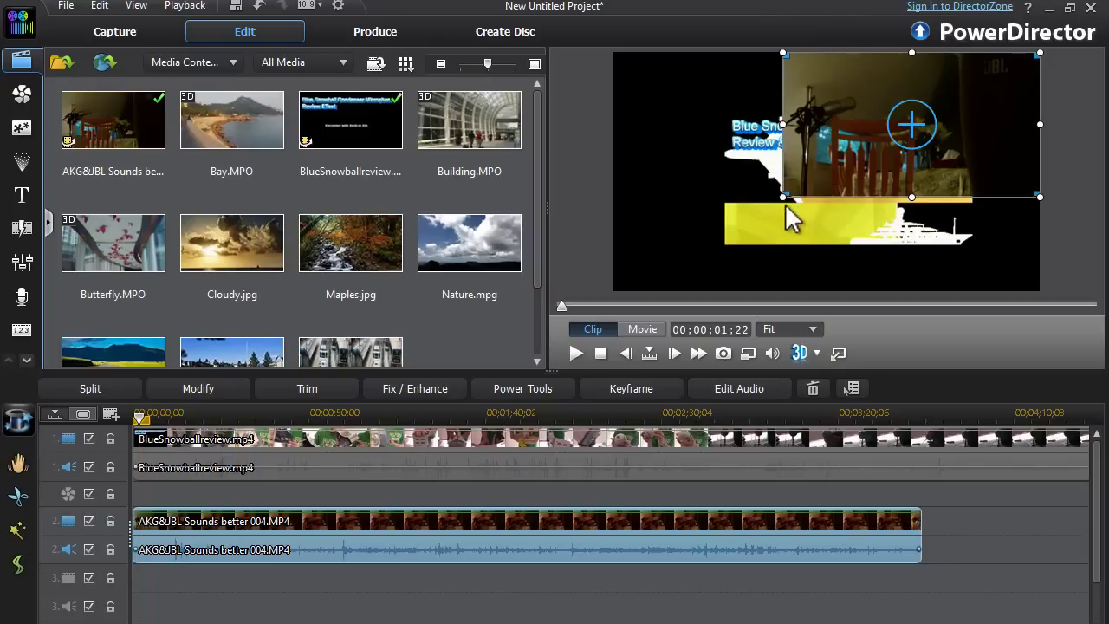
drag(779, 197, 779, 202)
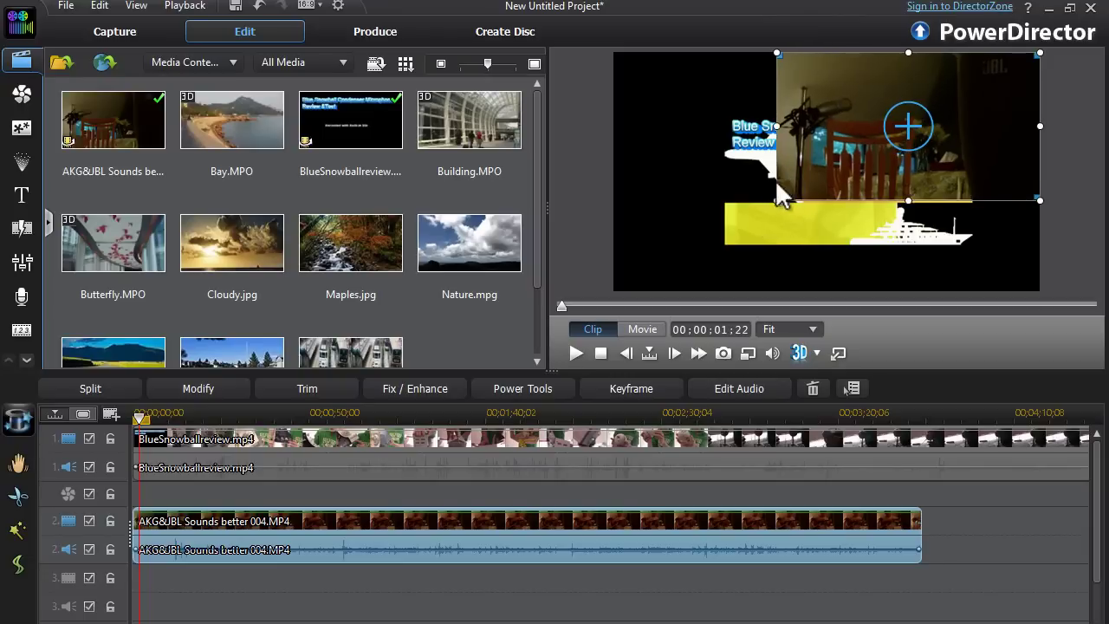
drag(869, 151, 765, 199)
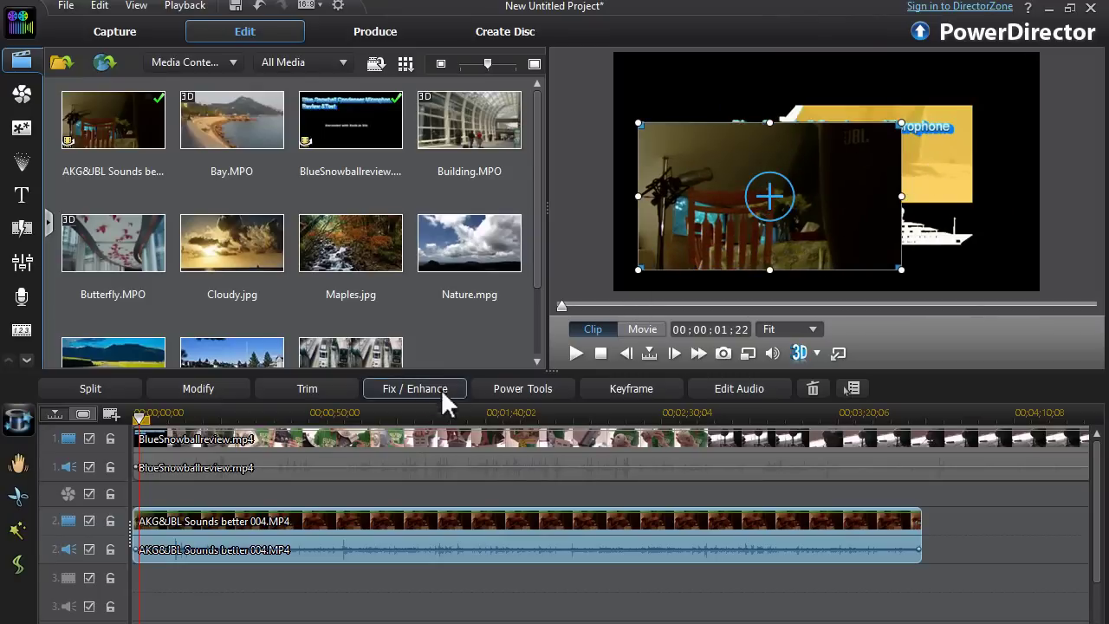
Enlarge the BlueSnowball title video up and left, nudge it into place, then minimize PowerDirector.
click(278, 442)
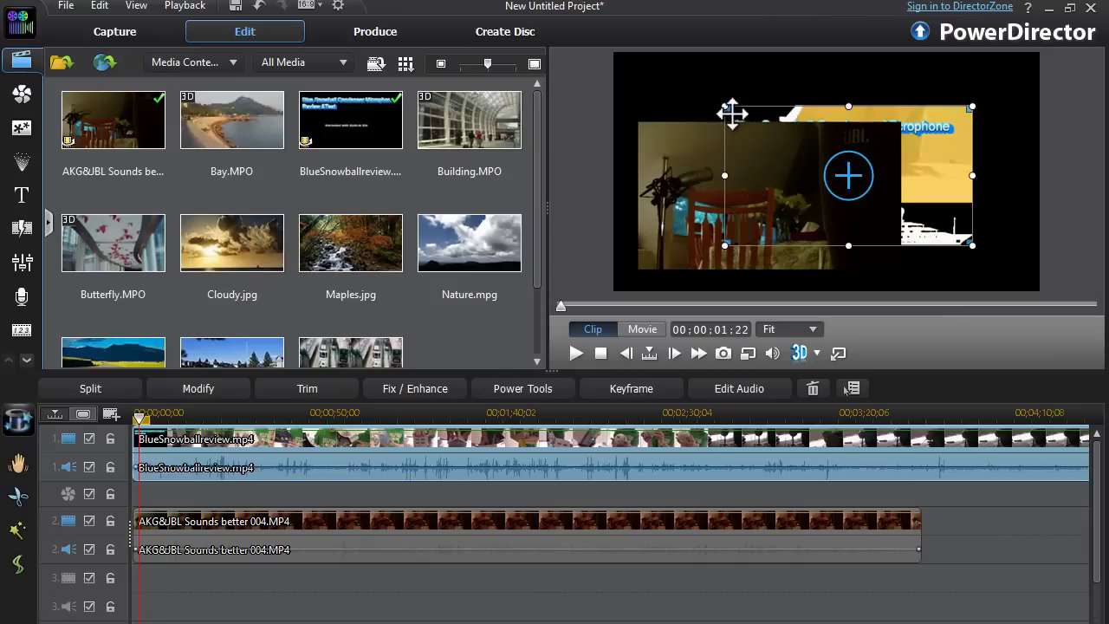
drag(725, 106, 633, 73)
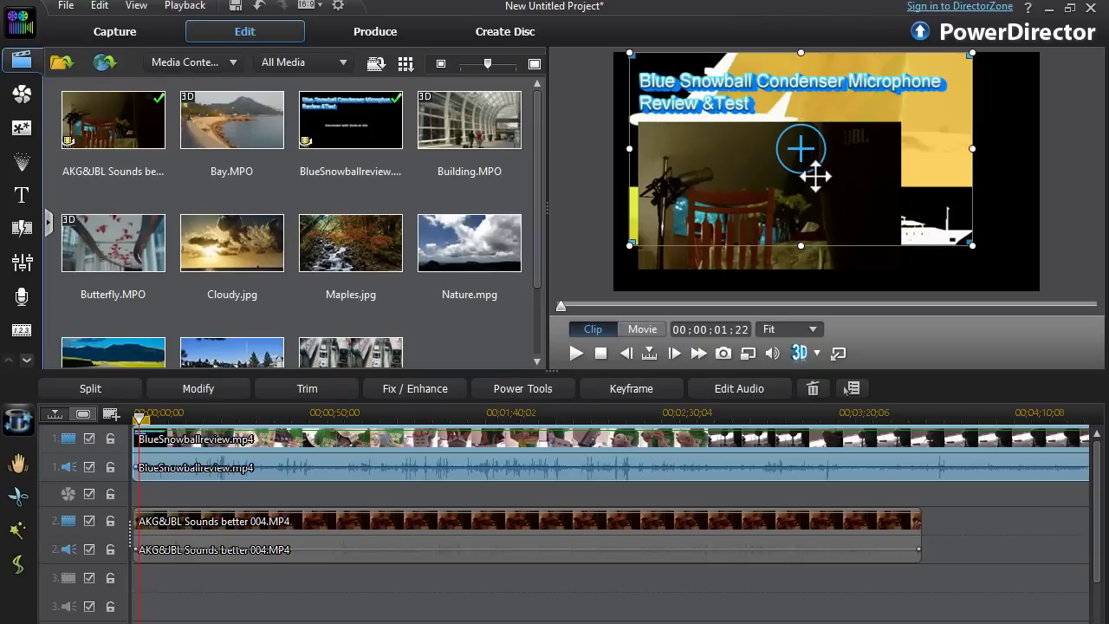
drag(800, 144, 809, 144)
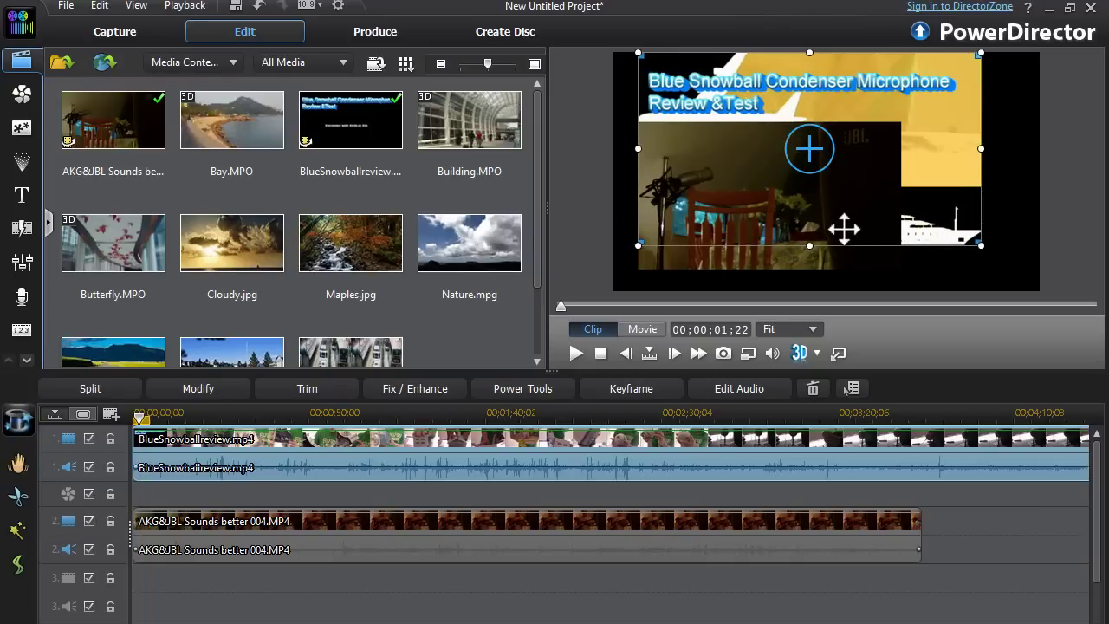
drag(796, 209, 771, 209)
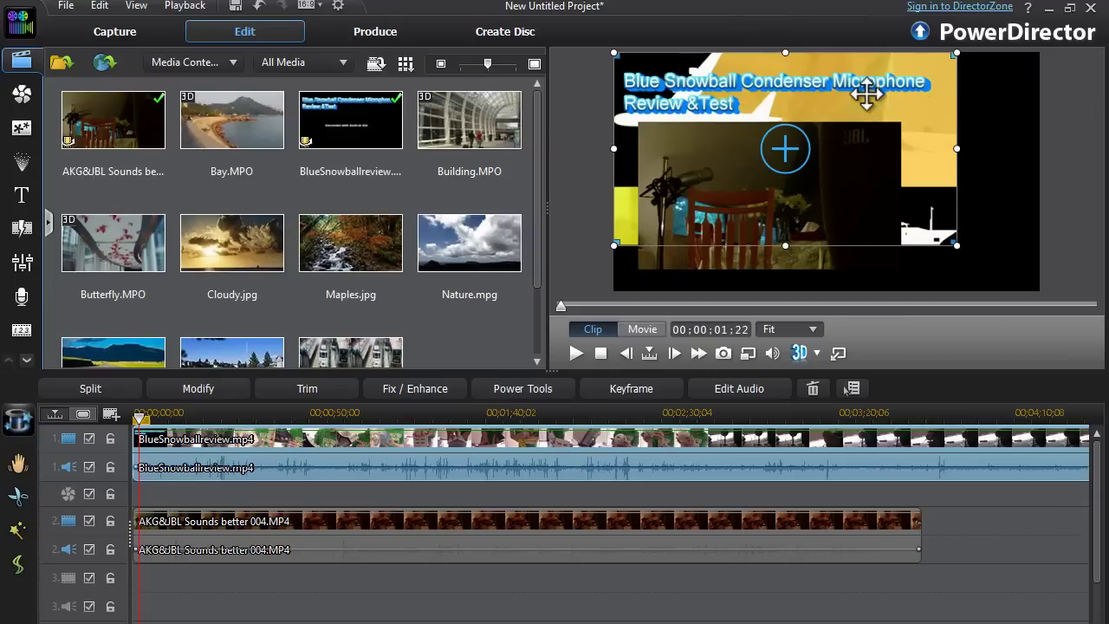
click(1048, 7)
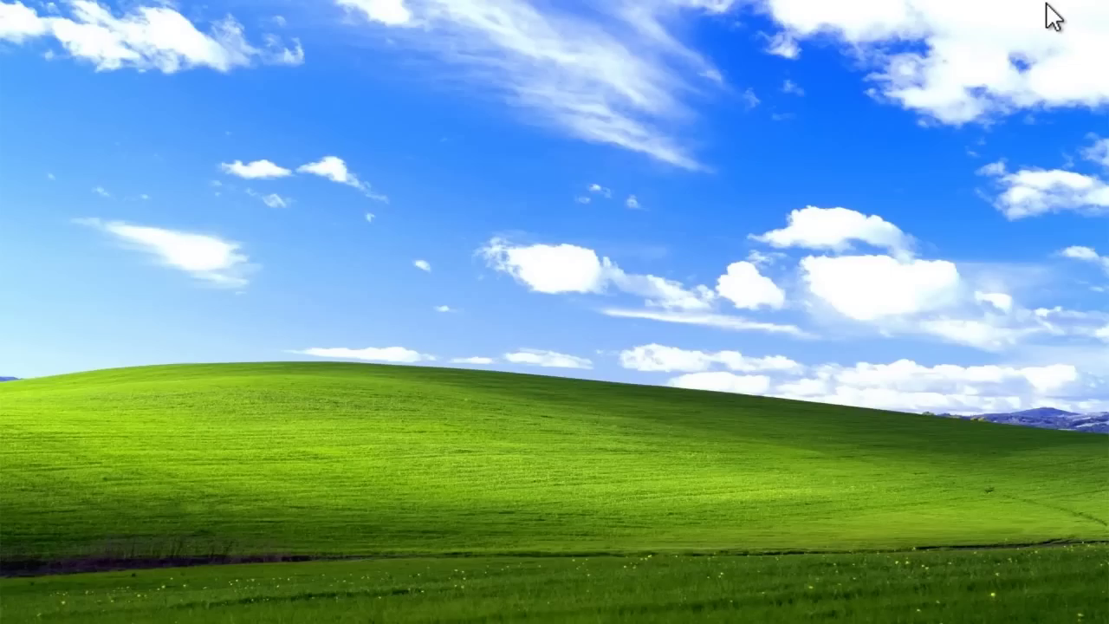